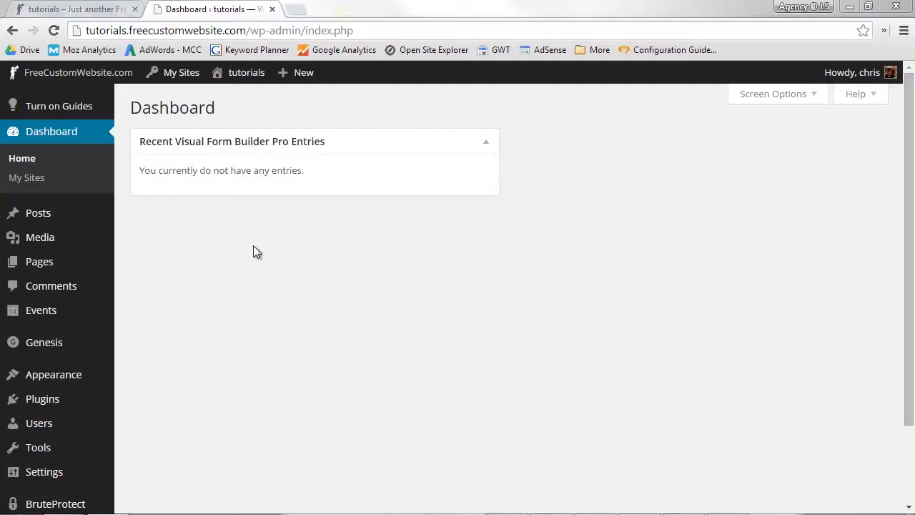
- Open a blank Add New Page editor from the Pages menu
mouse_move(28, 268)
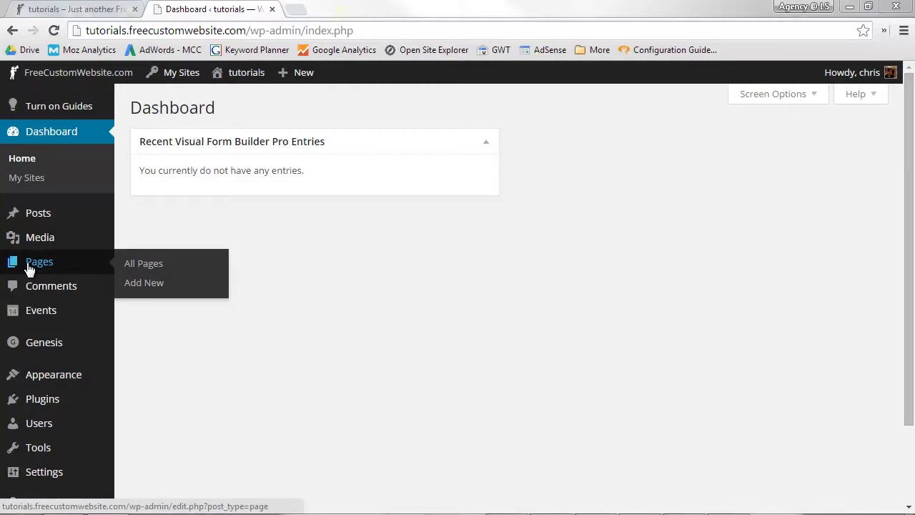
left_click(147, 283)
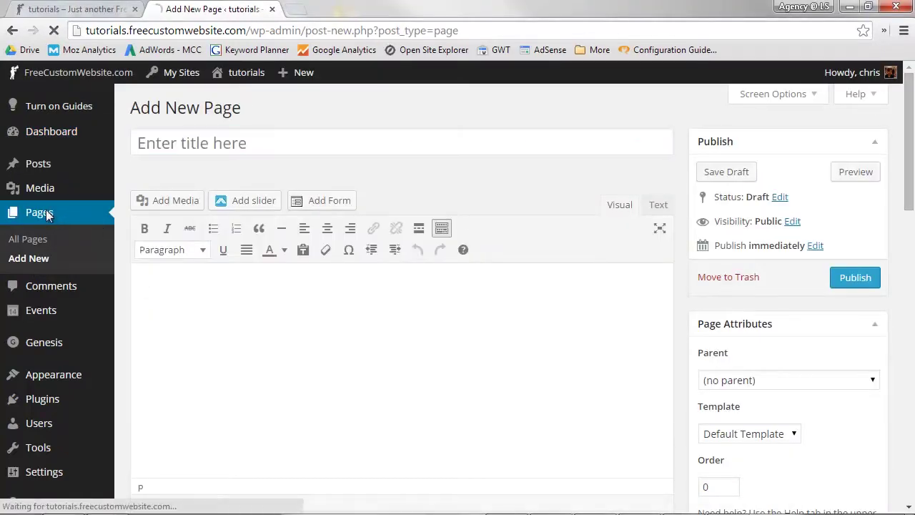
left_click(45, 210)
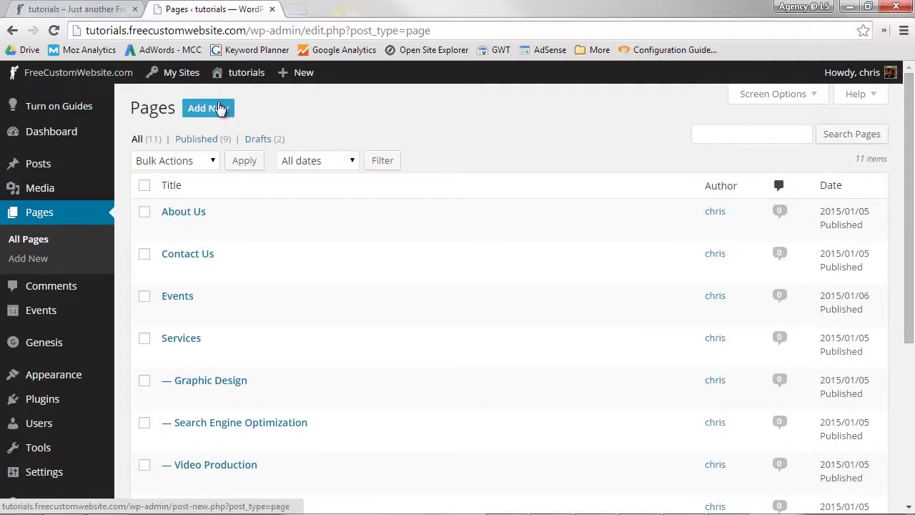
left_click(220, 107)
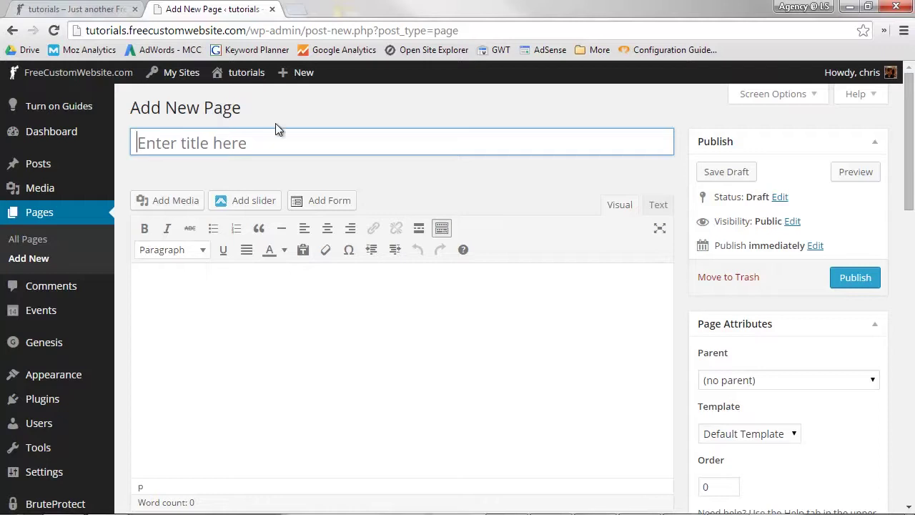
- Title the new page 'This is my title' so the draft gets a permalink
left_click(217, 143)
type("This is my")
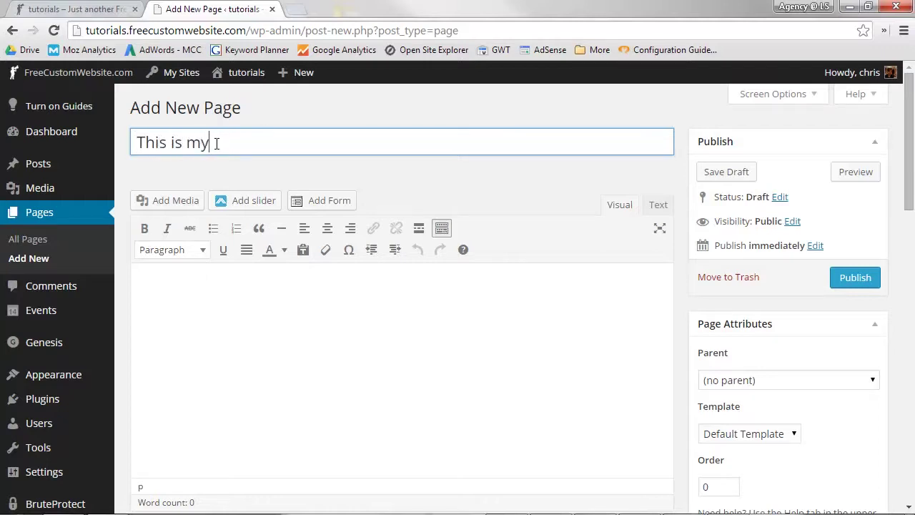
type(" title")
left_click(297, 161)
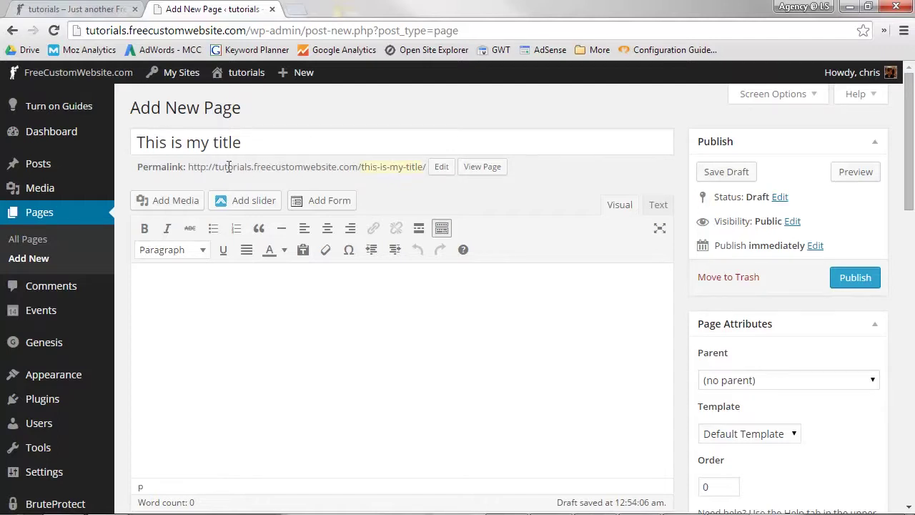
- Replace the permalink slug this-is-my-title with 'i-like-this'
left_click(442, 167)
left_click_drag(441, 167, 309, 170)
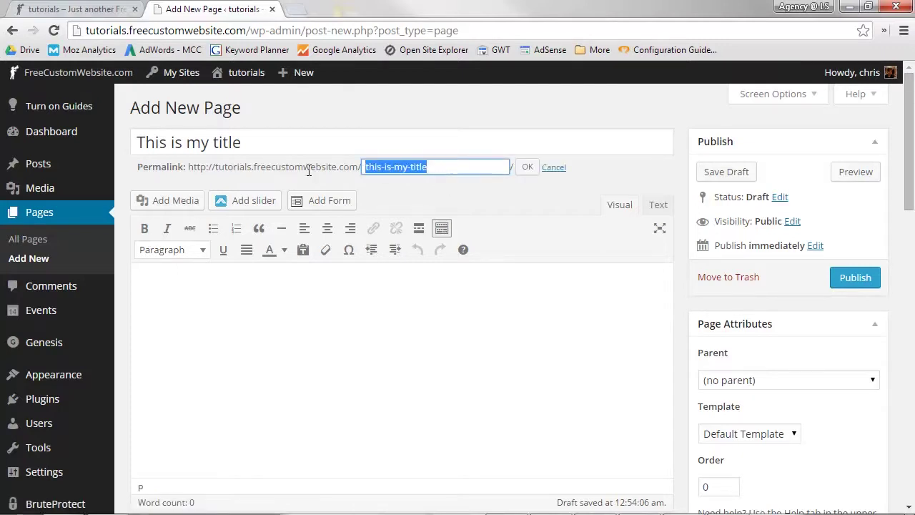
key("BackSpace")
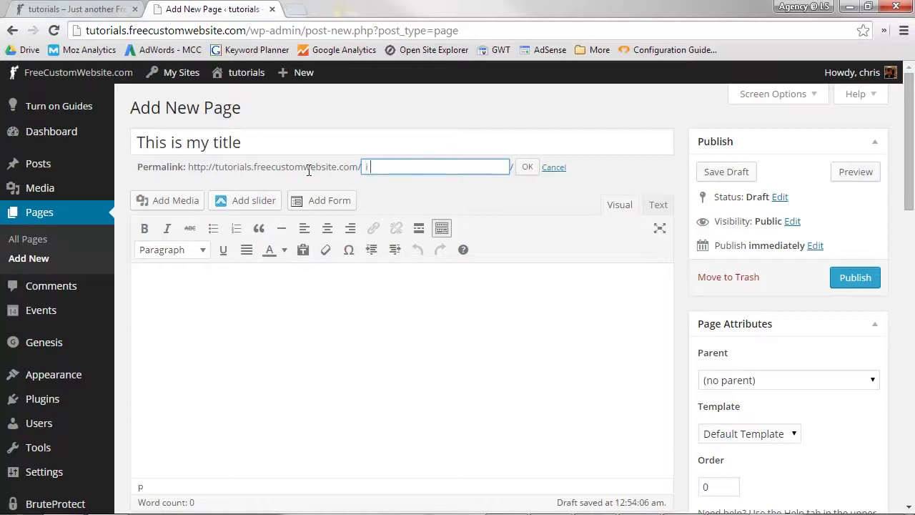
type("i-like-this")
left_click(527, 169)
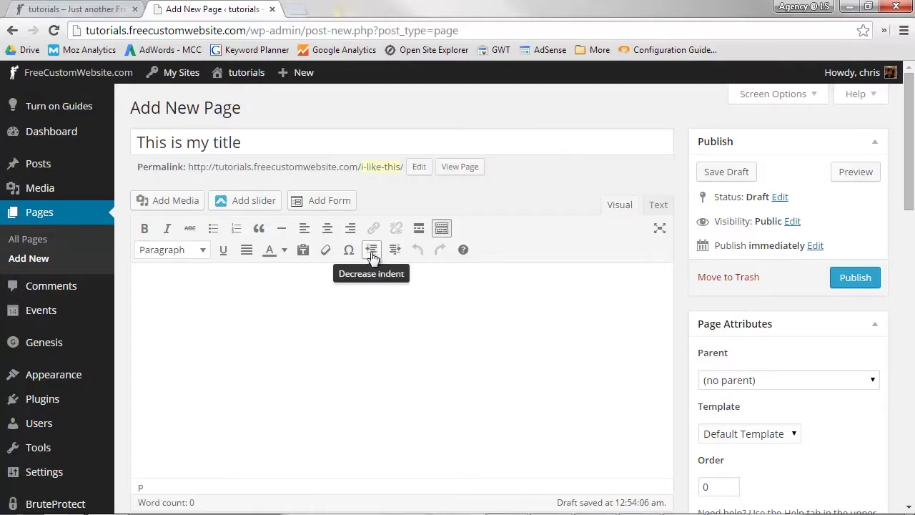
left_click(330, 295)
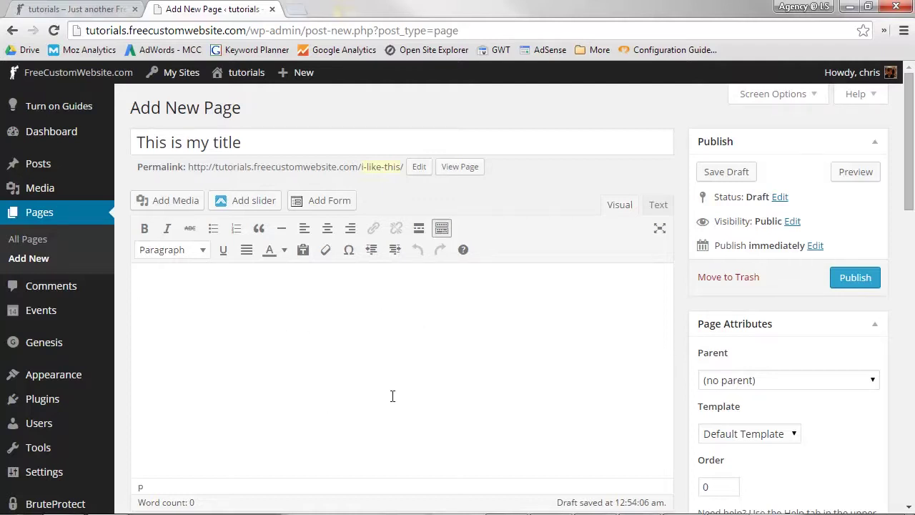
left_click(658, 206)
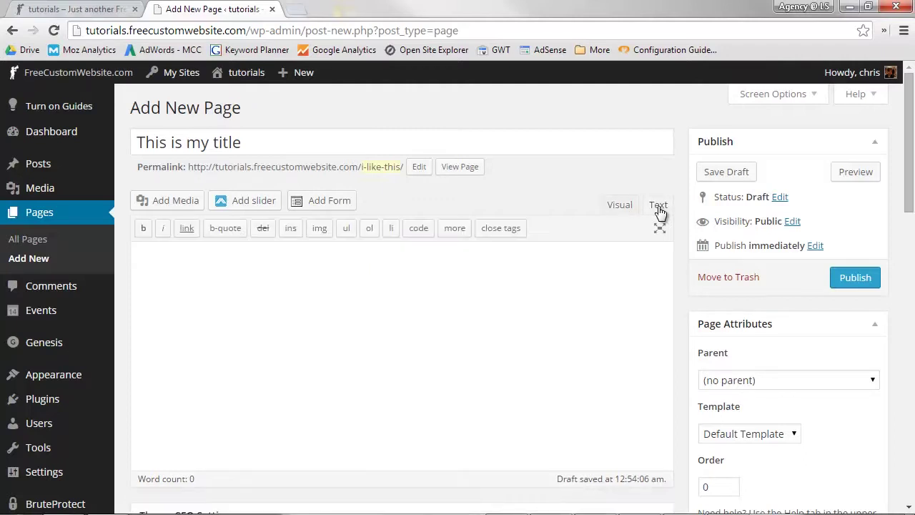
left_click(620, 206)
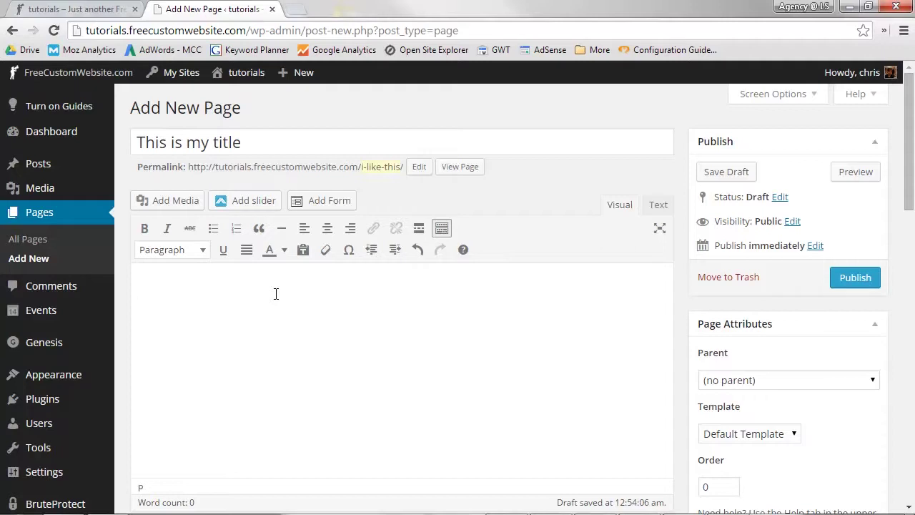
- Replace the test line 'This is my content' with the pasted headers and Lorem ipsum paragraphs
type("This is my content")
left_click_drag(276, 294, 129, 299)
key("BackSpace")
key("ctrl+v")
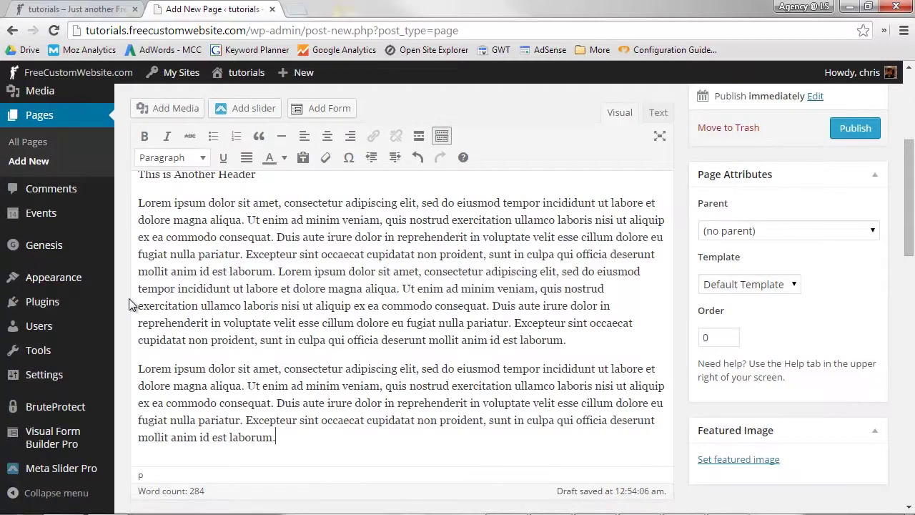
scroll(265, 304, "up", 5)
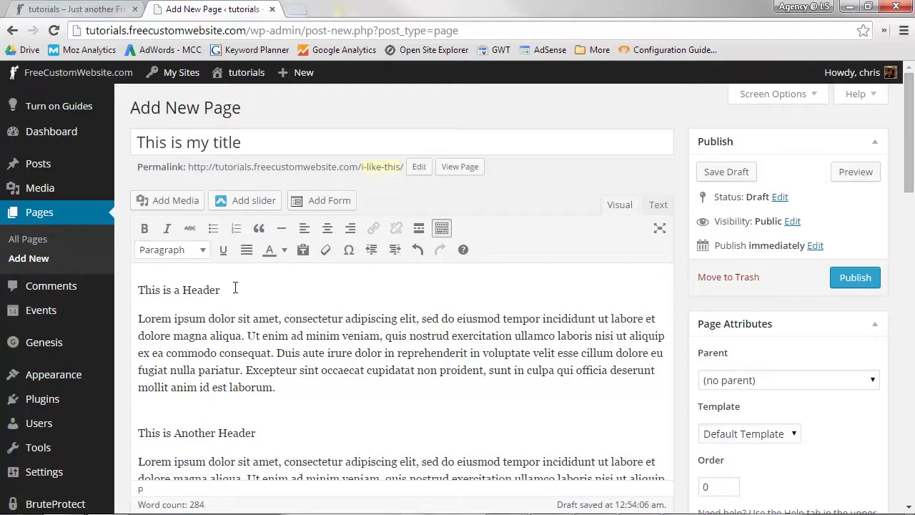
left_click(442, 232)
left_click(443, 233)
left_click(443, 233)
left_click(443, 233)
left_click_drag(234, 291, 117, 286)
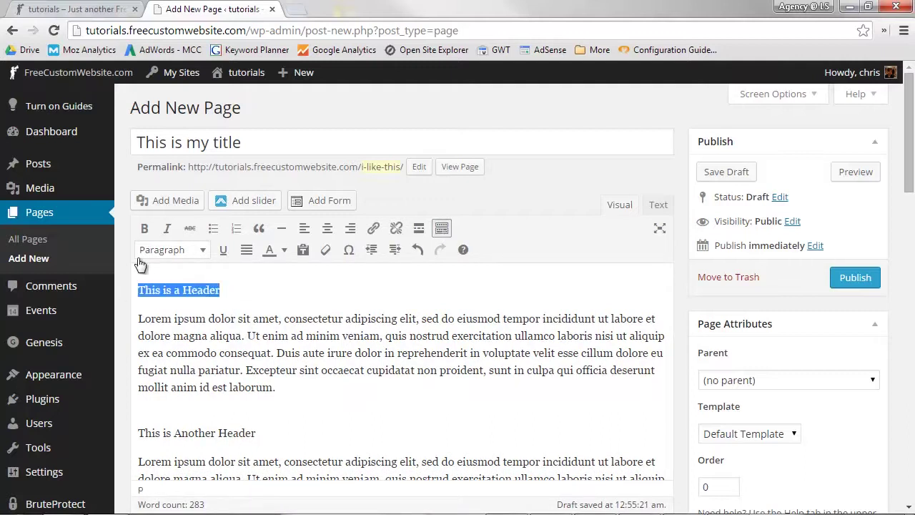
left_click(144, 233)
left_click(166, 229)
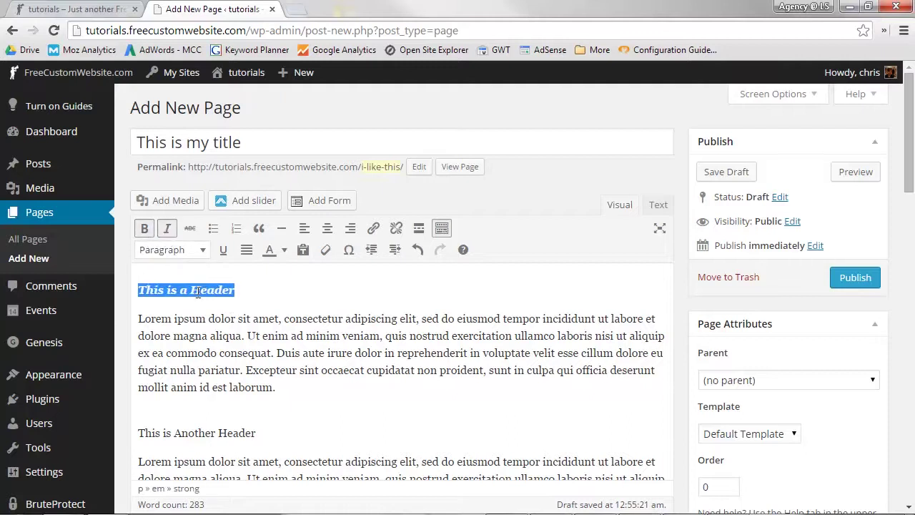
left_click_drag(235, 291, 123, 291)
left_click(167, 229)
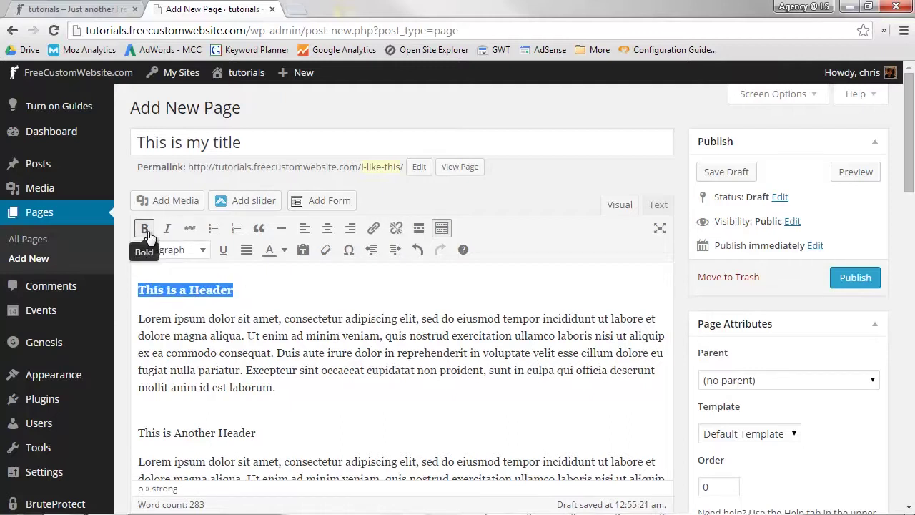
left_click(145, 229)
left_click(195, 297)
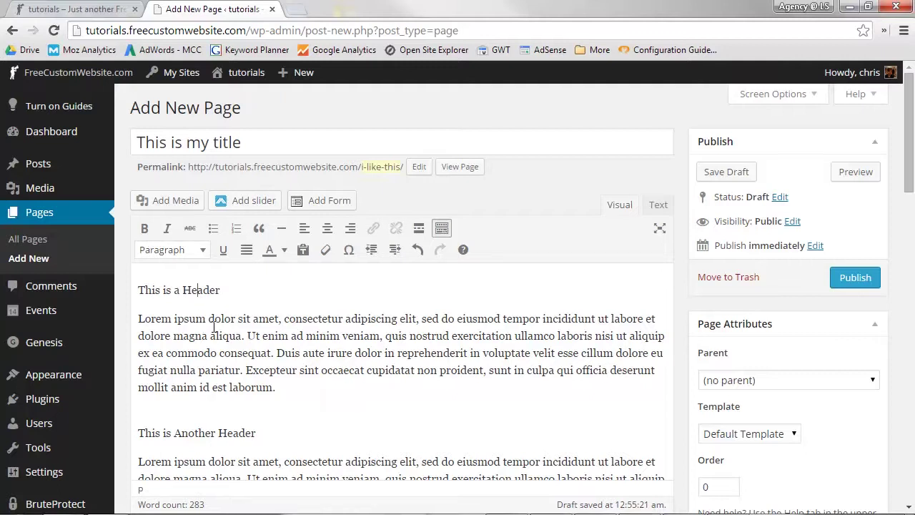
left_click(204, 252)
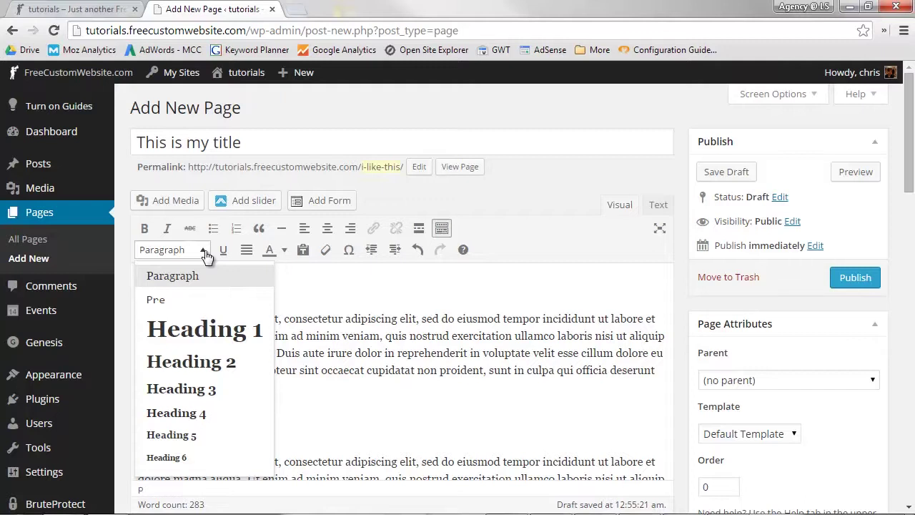
left_click(206, 254)
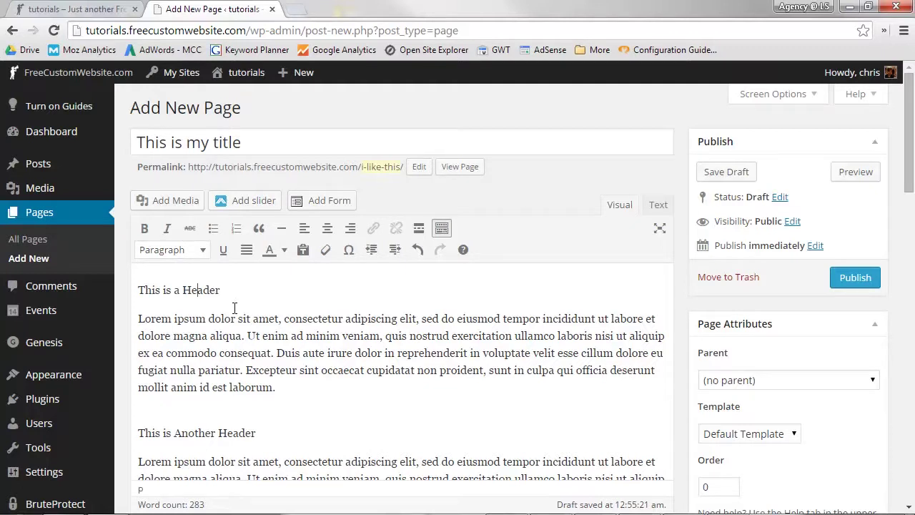
- Format 'This is a Header' as Heading 1 and 'This is Another Header' as Heading 2
left_click_drag(226, 290, 139, 288)
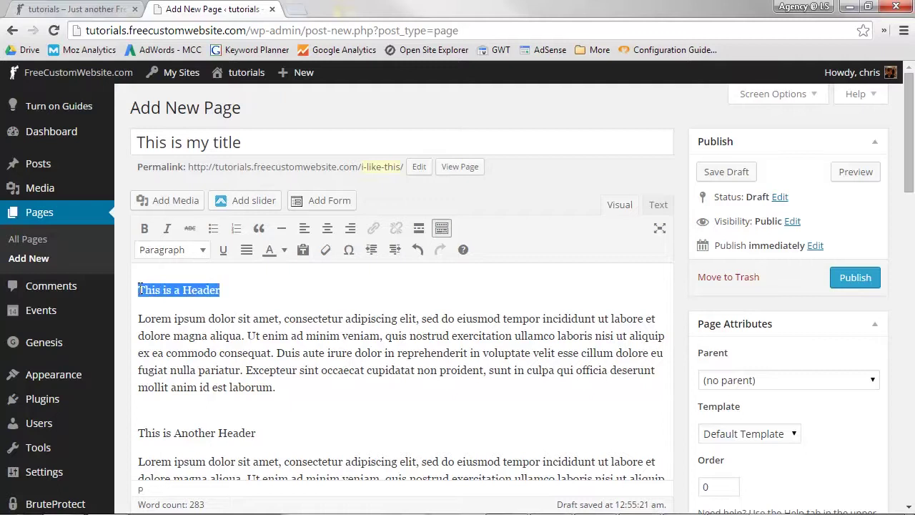
left_click(203, 249)
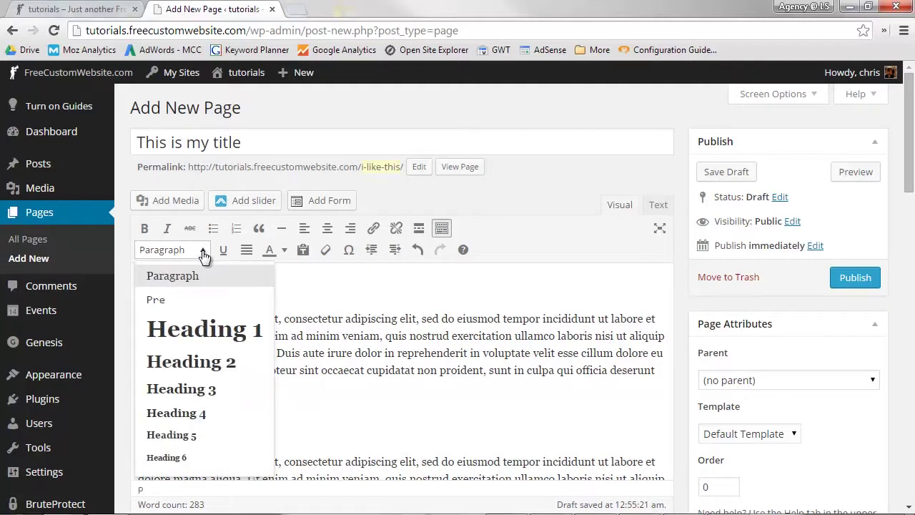
left_click(206, 329)
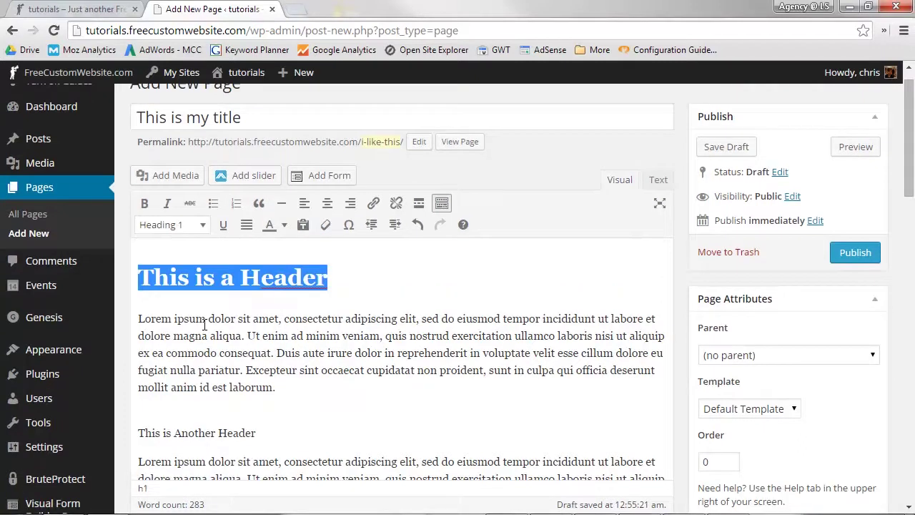
left_click_drag(256, 433, 138, 433)
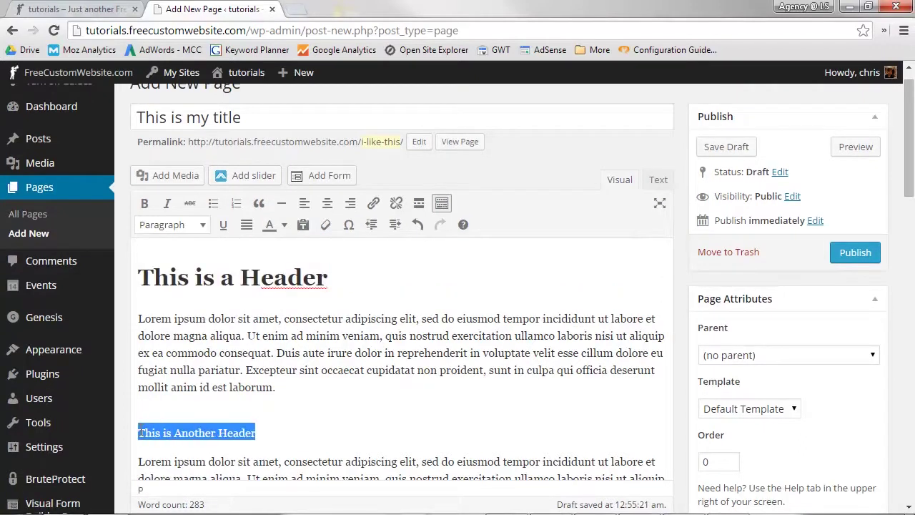
left_click(184, 226)
left_click(190, 335)
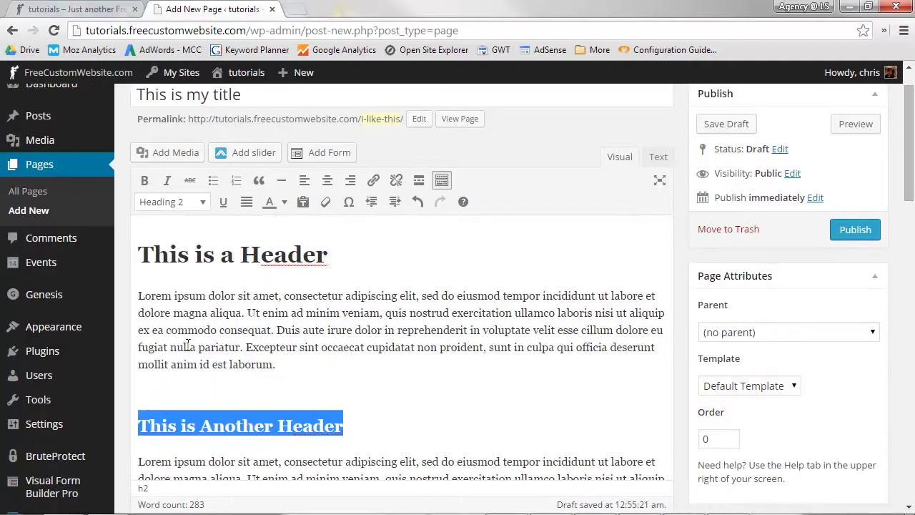
left_click(188, 346)
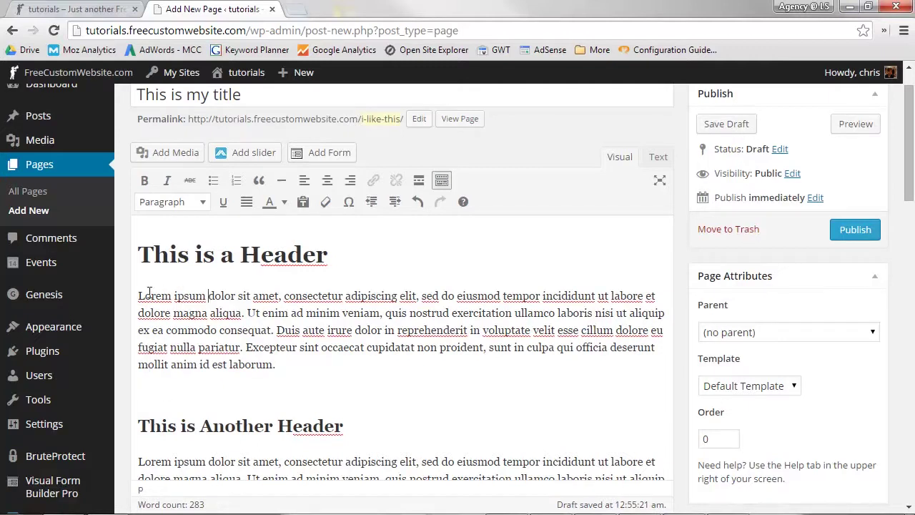
left_click(146, 292)
- Upload the wordpress-logo image file into the media library
left_click(177, 157)
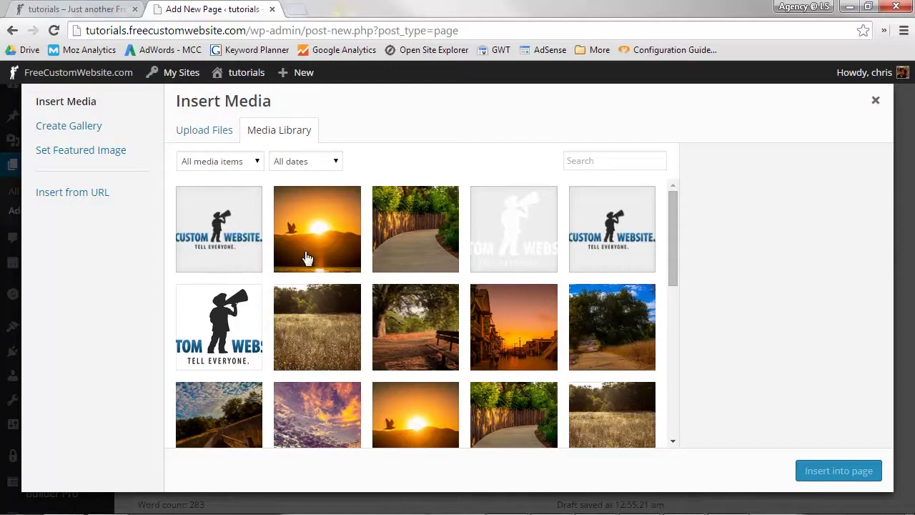
left_click(208, 133)
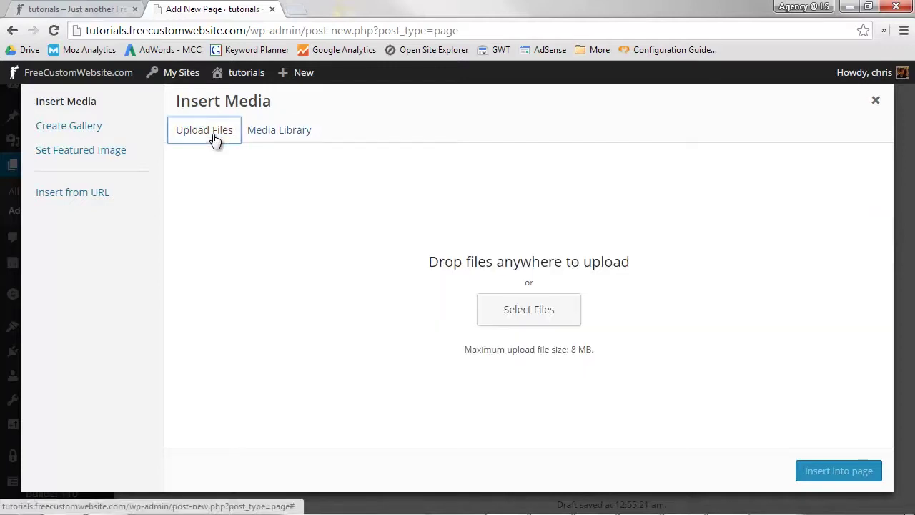
left_click(521, 313)
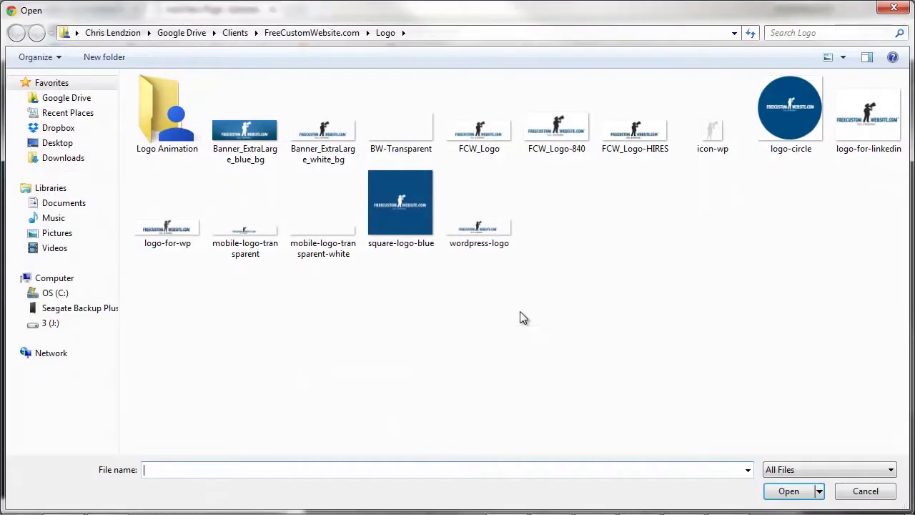
left_click(488, 246)
left_click(786, 492)
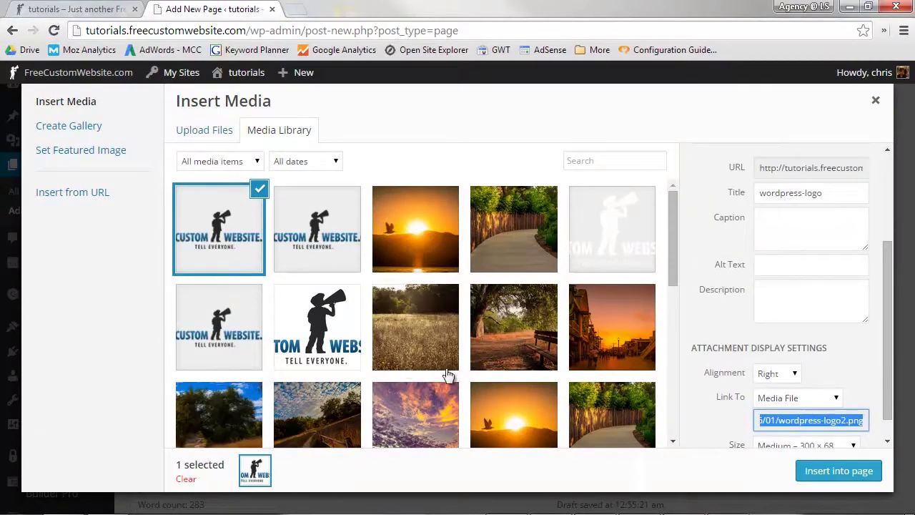
scroll(506, 381, "down", 1)
scroll(506, 381, "up", 1)
- Insert the logo aligned right, linked to None, at Medium – 300 × 68 size
left_click(787, 375)
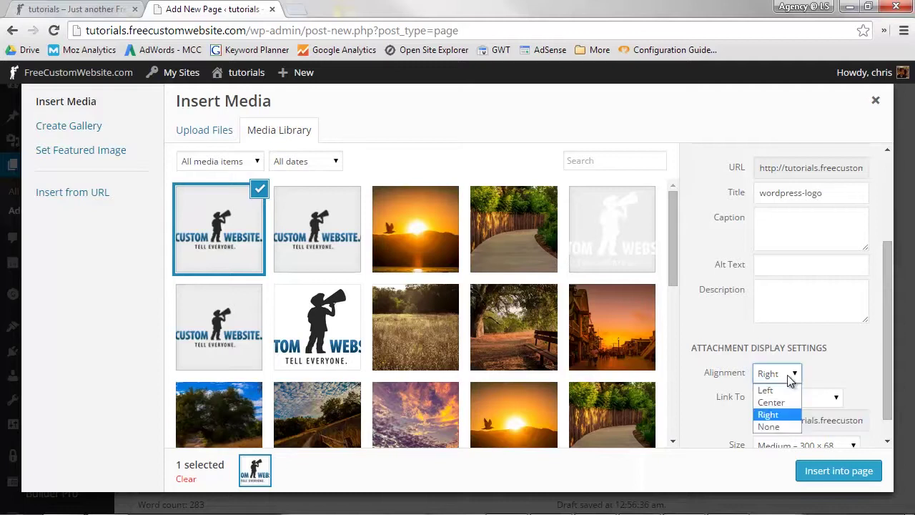
left_click(769, 415)
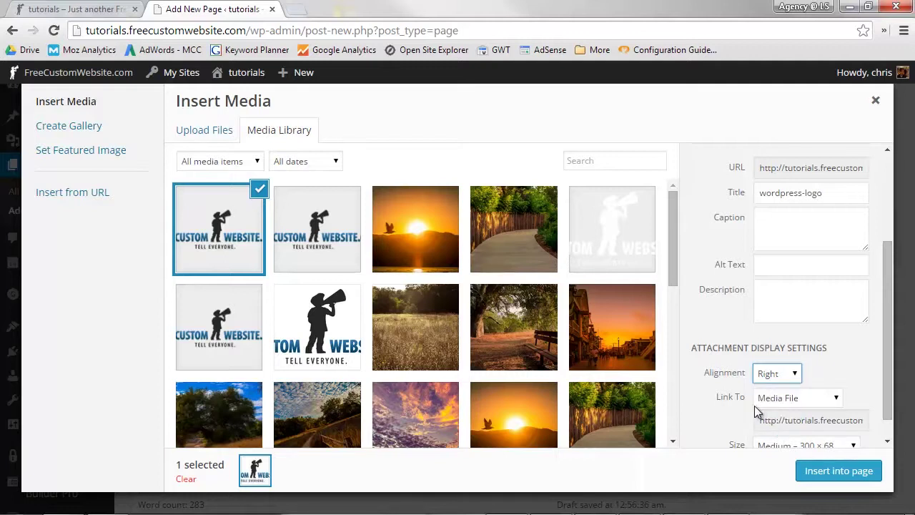
left_click(820, 400)
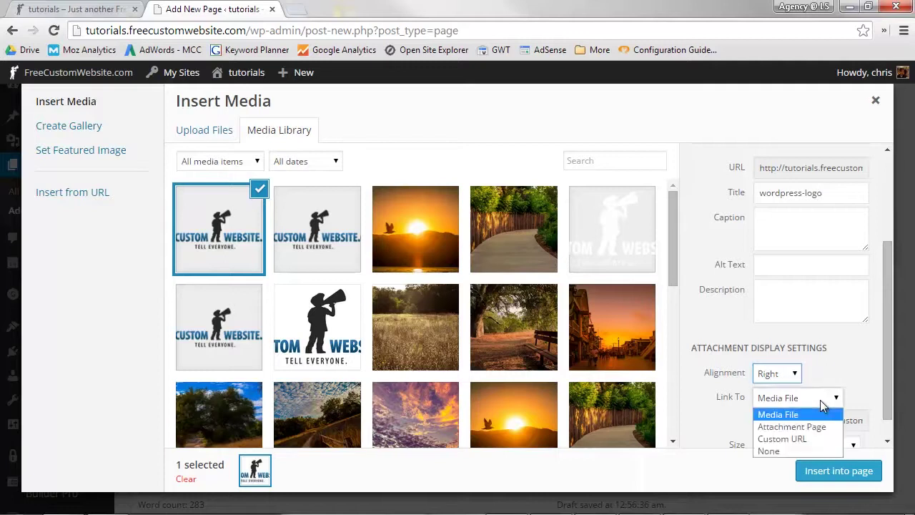
left_click(806, 452)
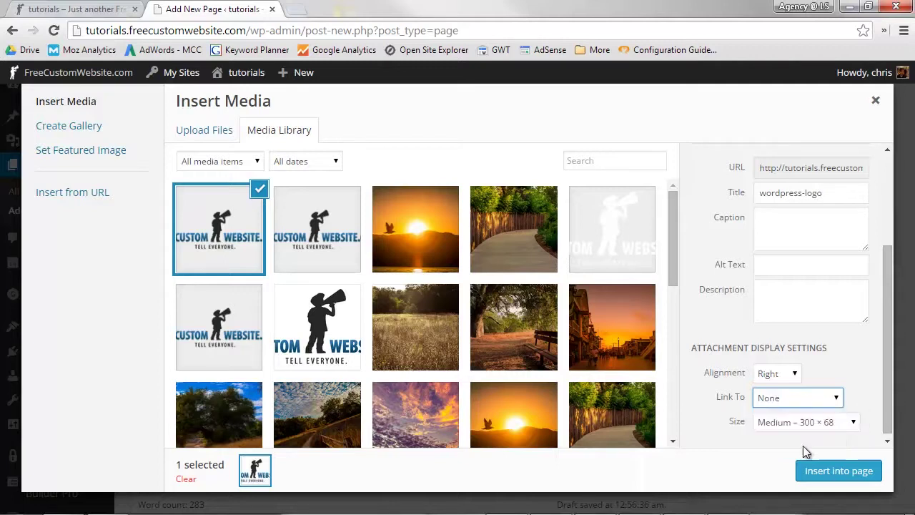
left_click(856, 427)
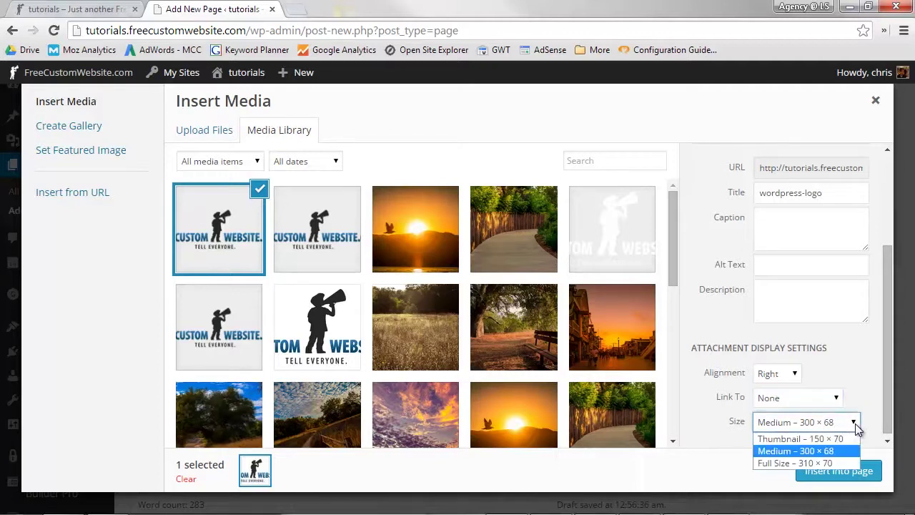
left_click(812, 452)
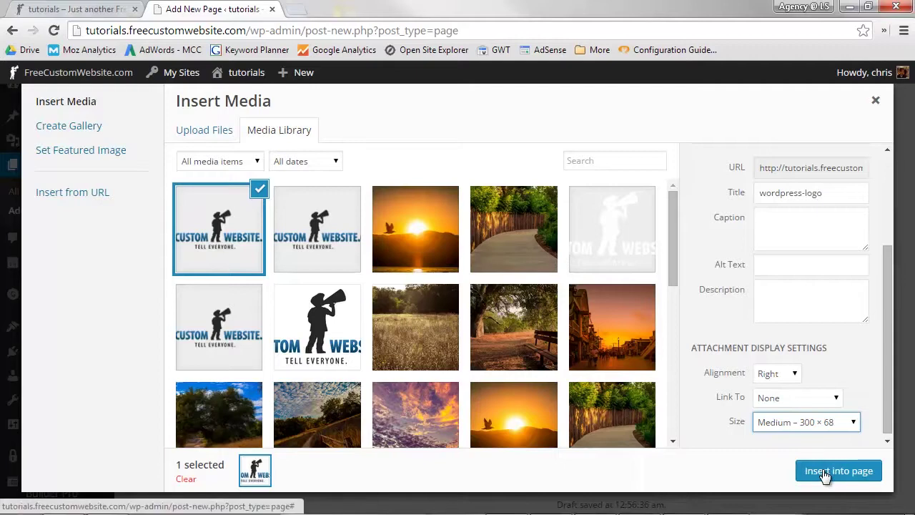
left_click(826, 474)
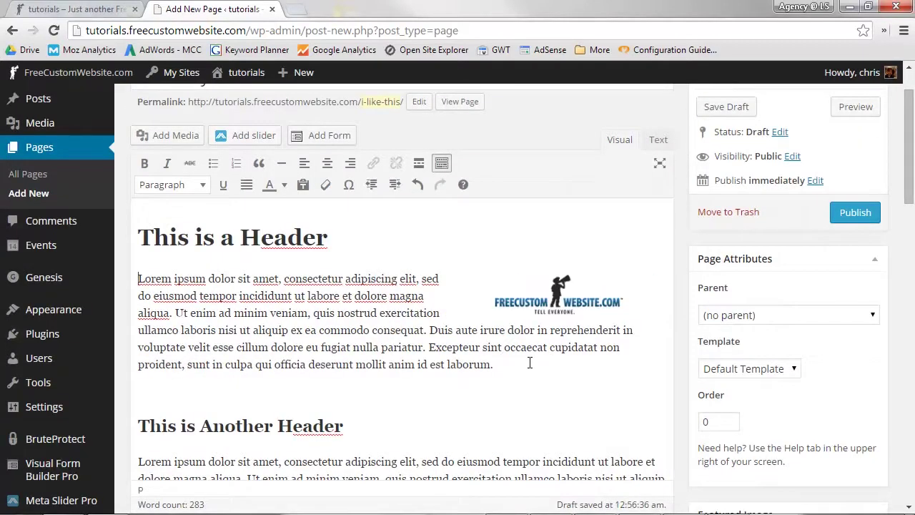
- Check the inserted logo's right alignment, then return to the first paragraph's text
left_click(527, 303)
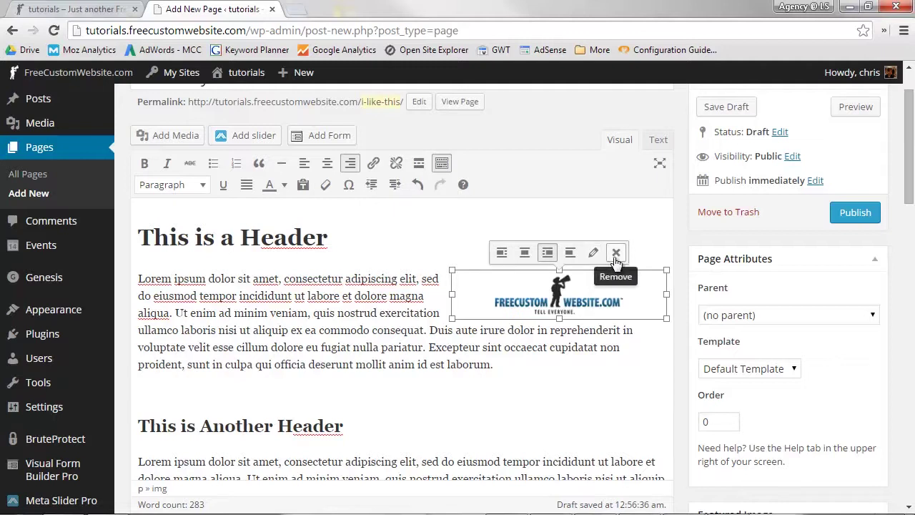
left_click(590, 331)
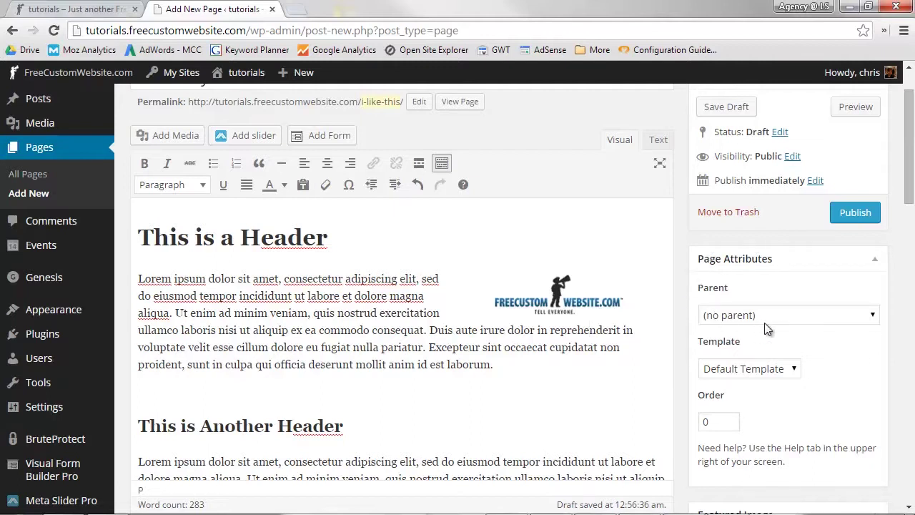
- Set the page's parent to Services in Page Attributes
left_click(875, 321)
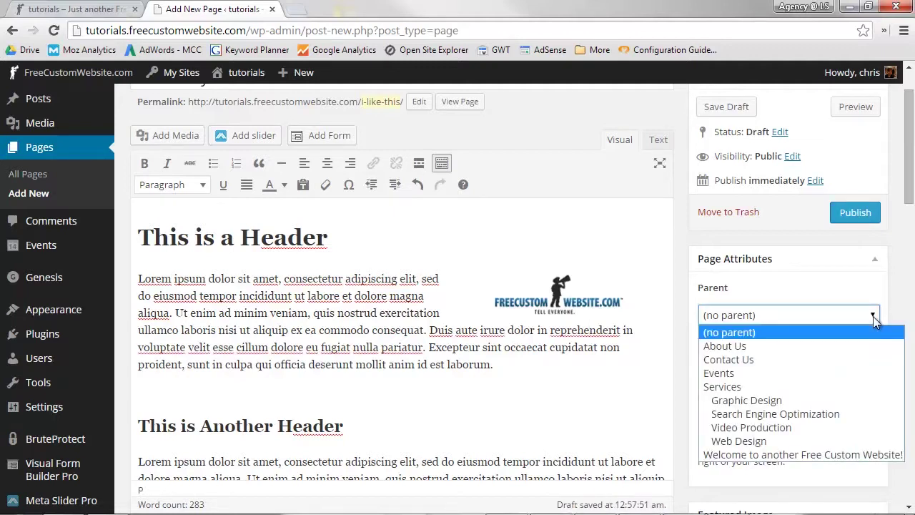
left_click(728, 386)
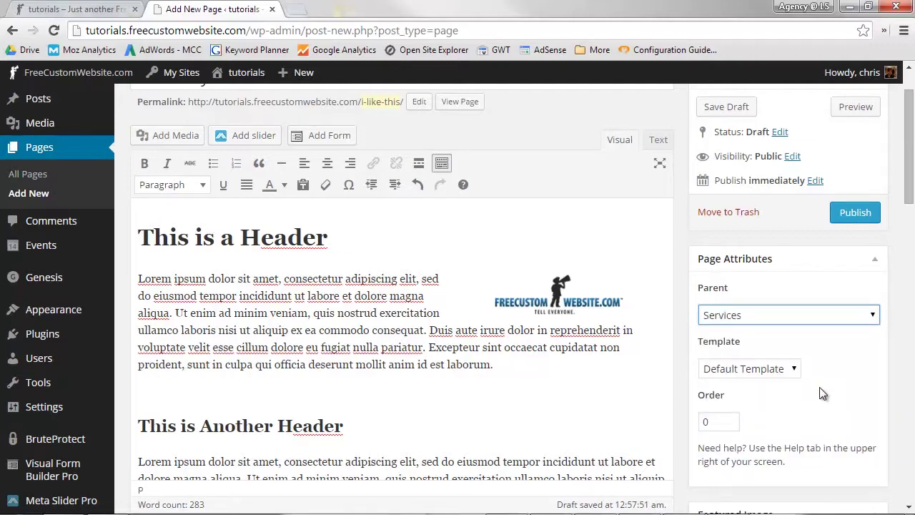
scroll(821, 393, "down", 2)
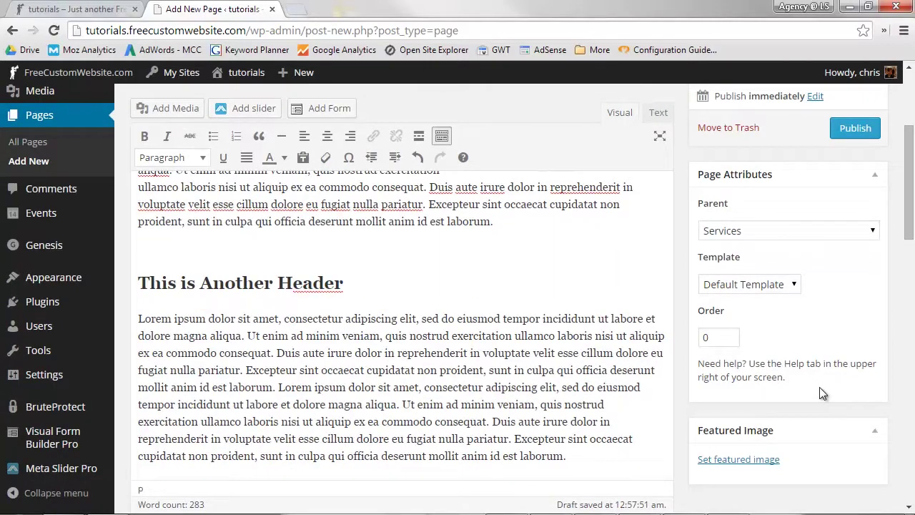
scroll(819, 387, "down", 1)
scroll(820, 387, "up", 2)
scroll(819, 387, "down", 2)
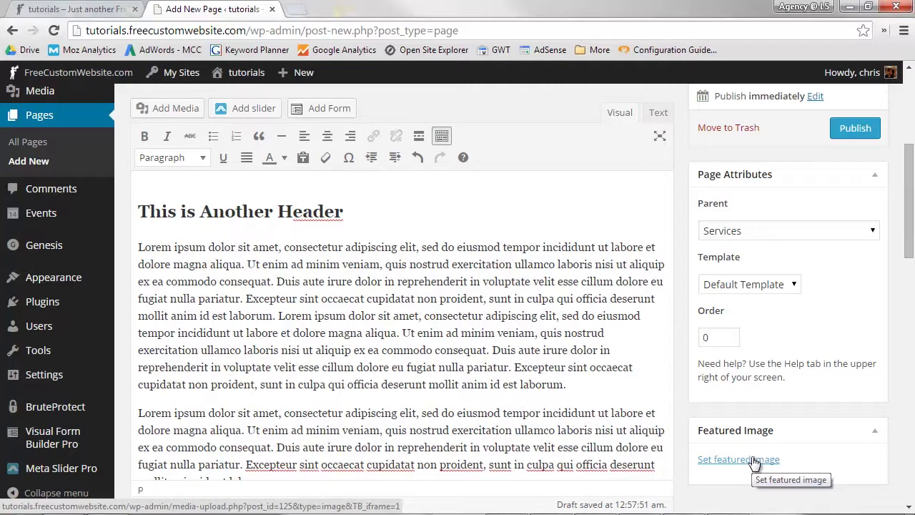
left_click(754, 461)
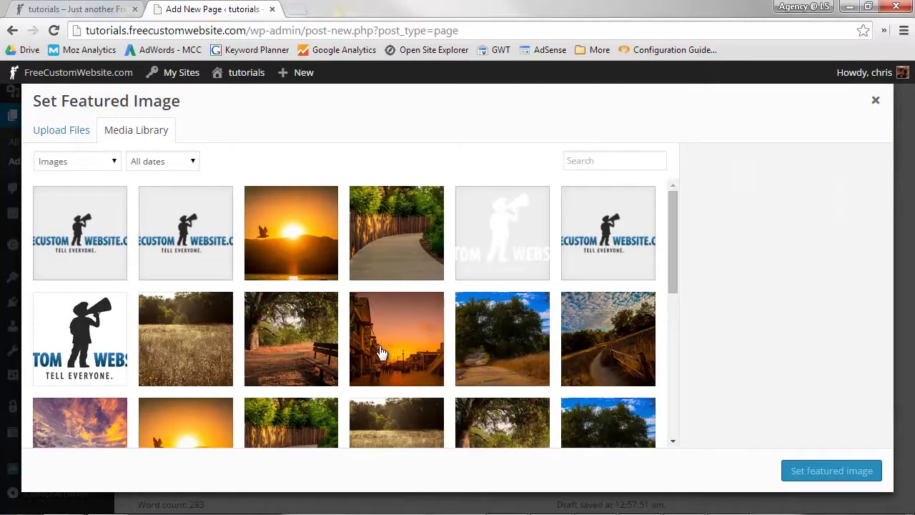
- Upload wordpress-logo as the featured image and publish the page
left_click(63, 133)
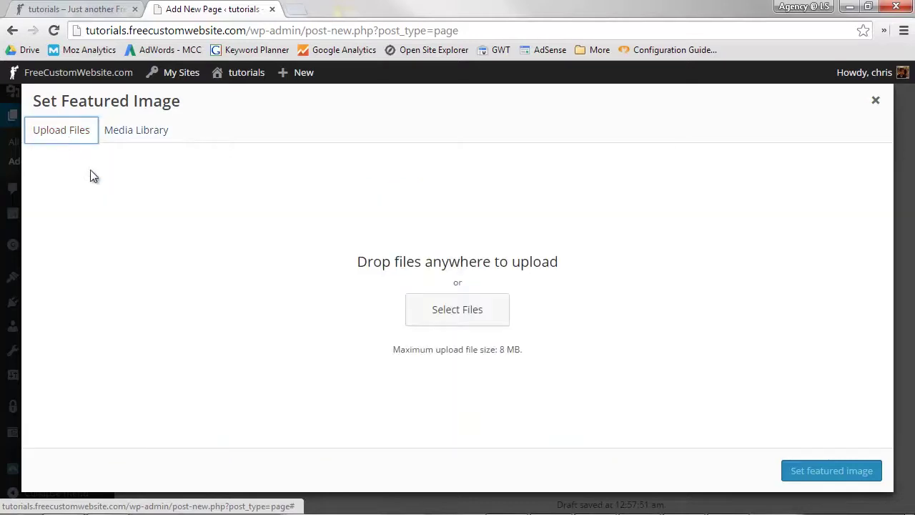
left_click(463, 313)
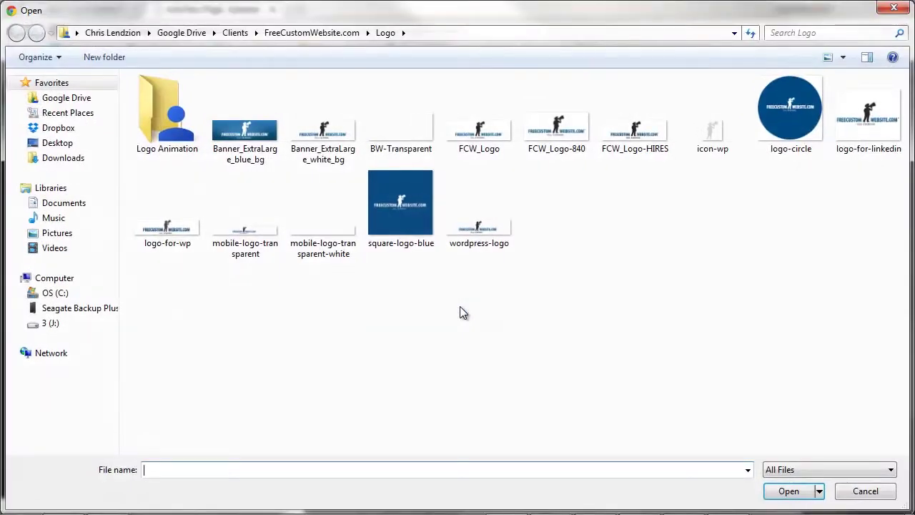
left_click(482, 239)
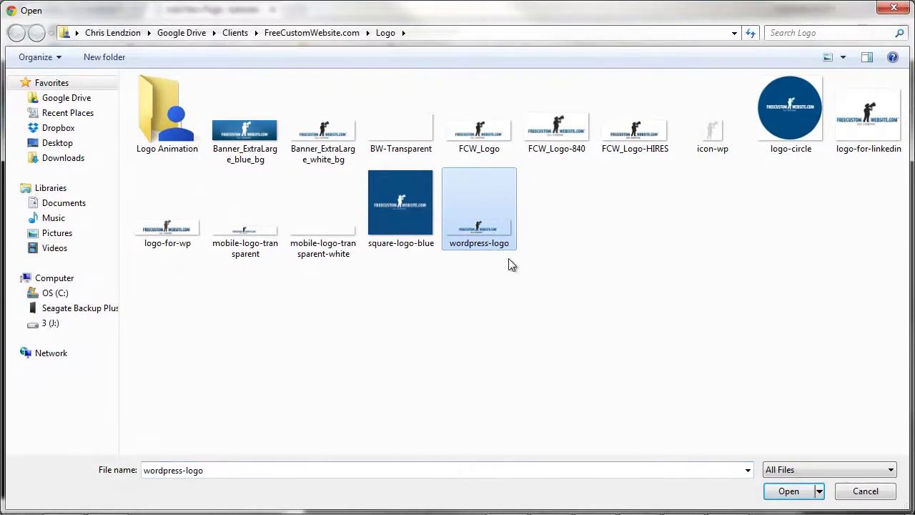
left_click(788, 492)
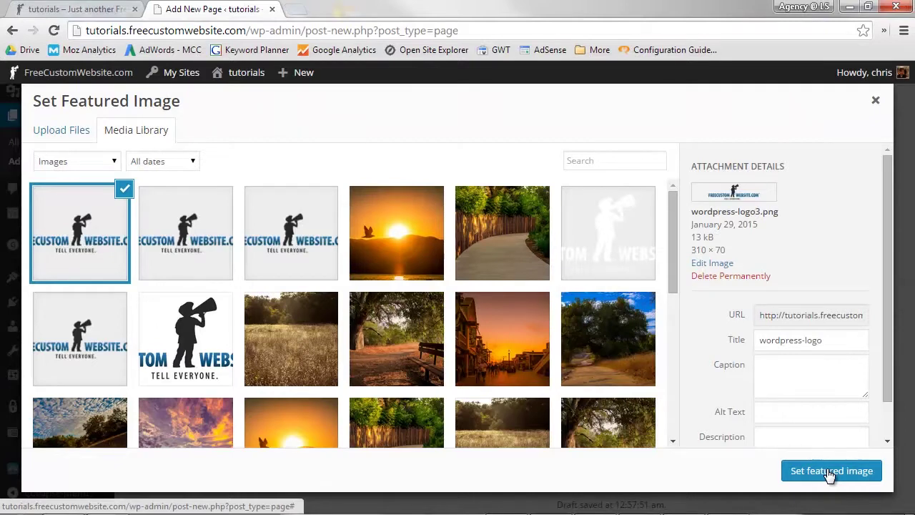
left_click(829, 473)
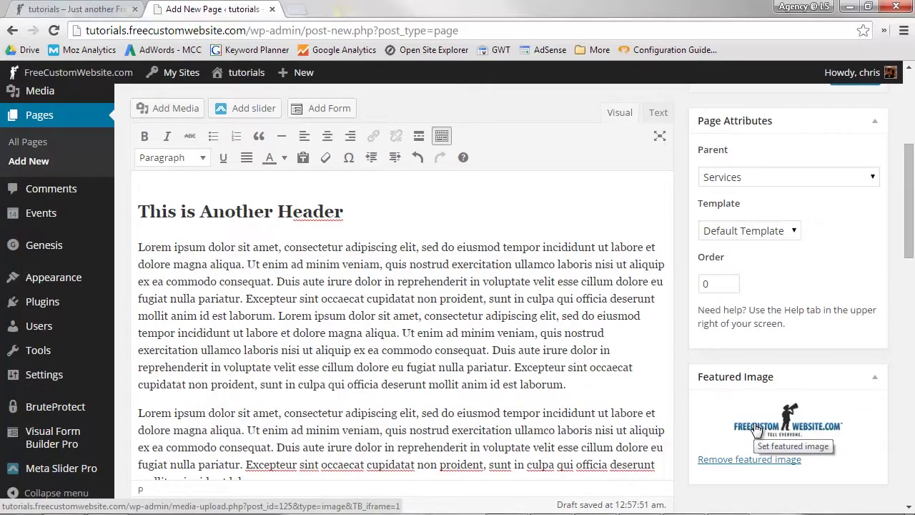
scroll(754, 423, "up", 4)
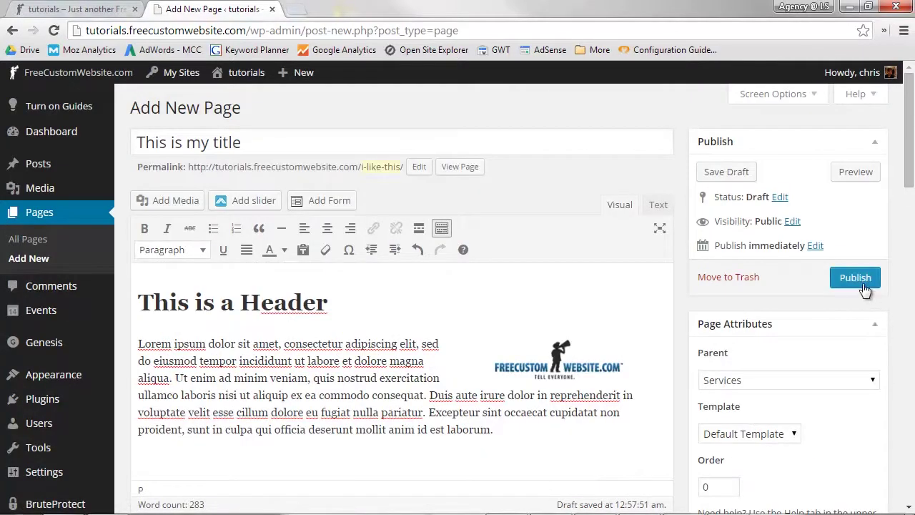
left_click(861, 281)
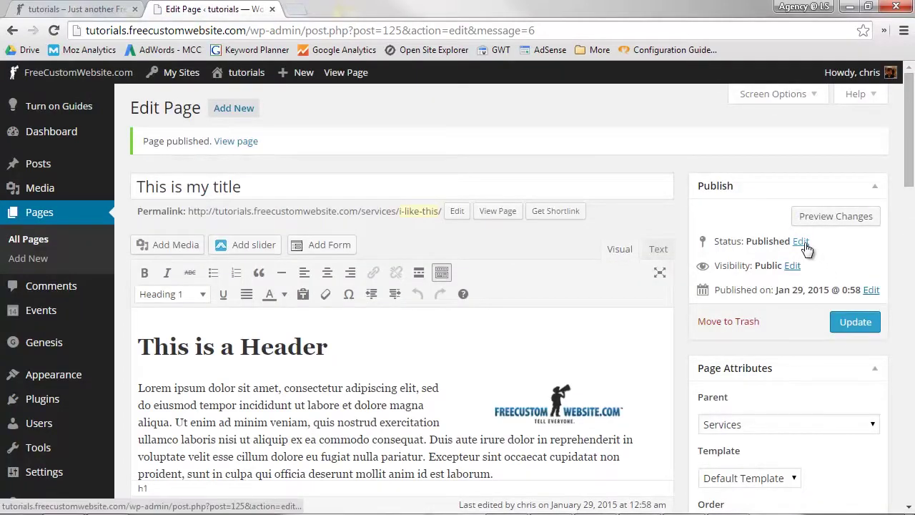
- Confirm the page status stays Published, then return to the All Pages list
left_click(803, 243)
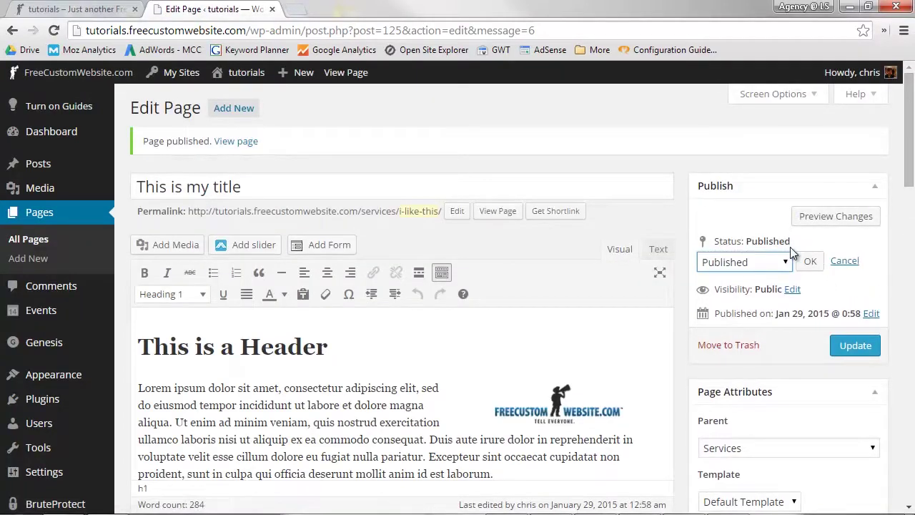
left_click(768, 261)
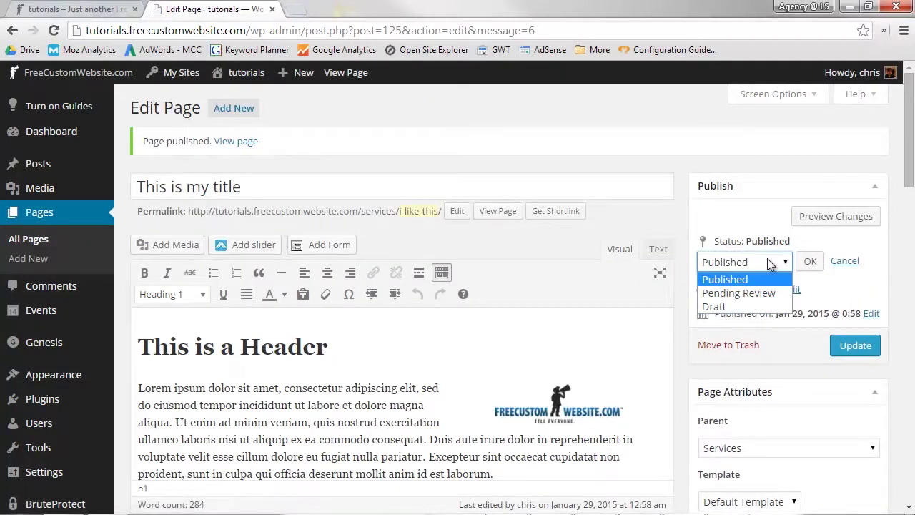
left_click(735, 290)
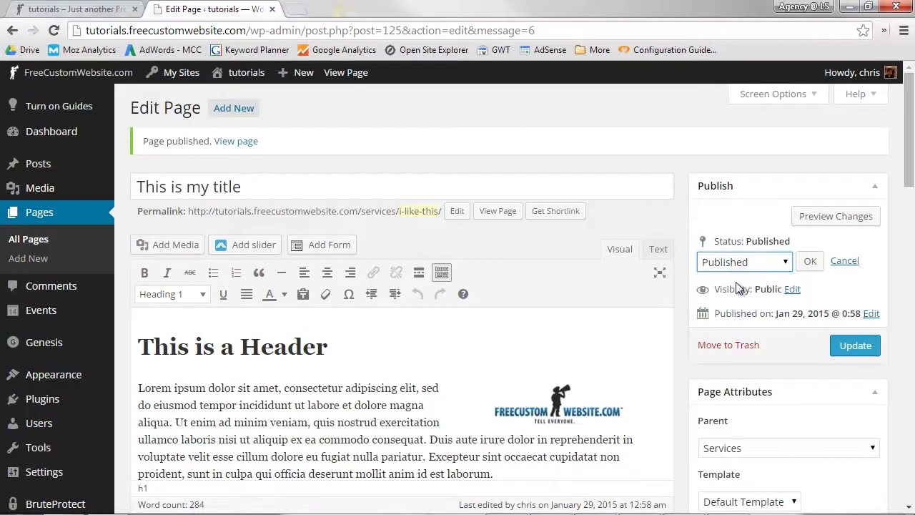
left_click(810, 261)
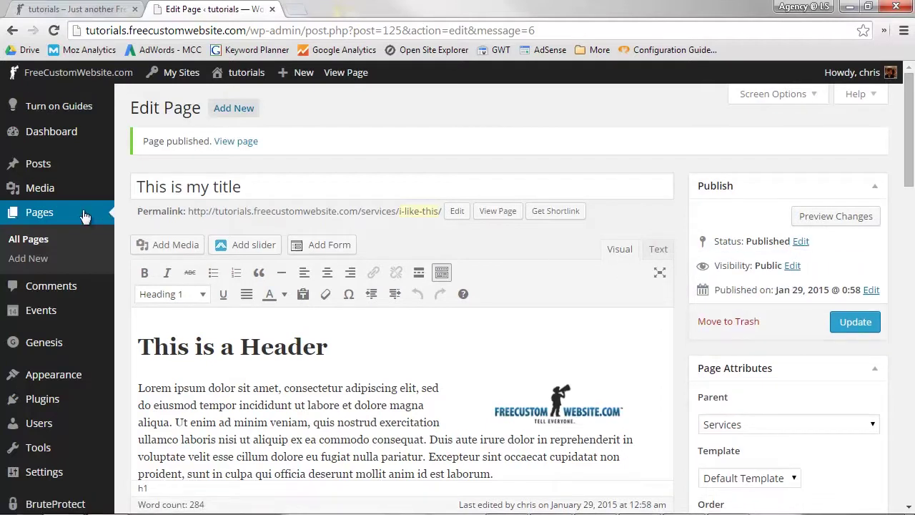
left_click(50, 212)
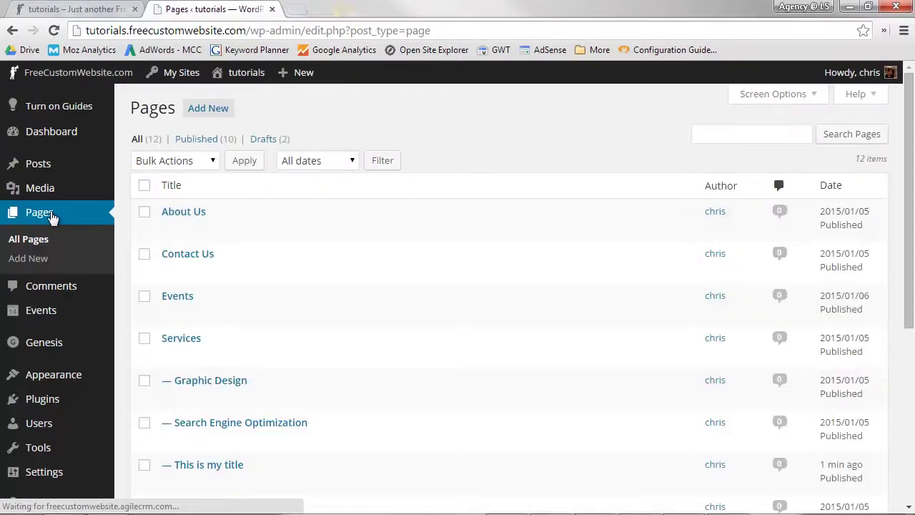
- Select the About Us, Contact Us and Events pages and apply the bulk Move to Trash action
mouse_move(150, 218)
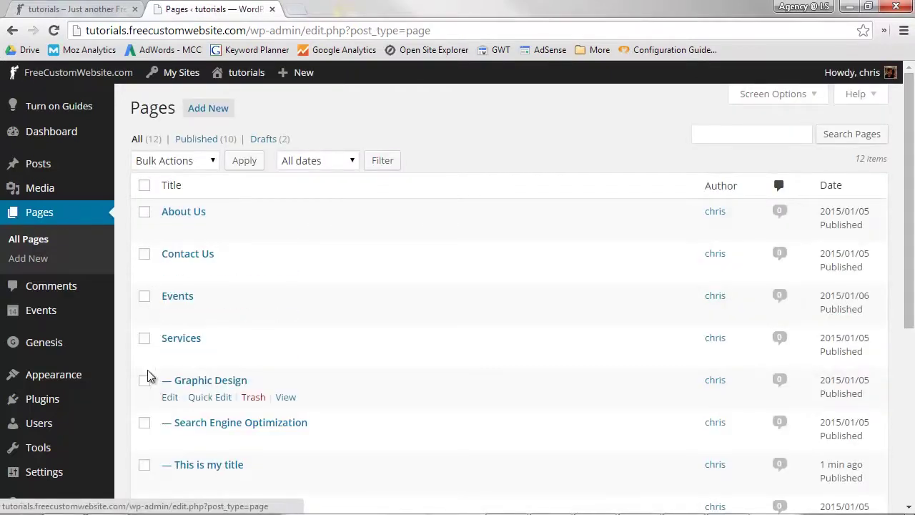
left_click(144, 211)
left_click(144, 254)
left_click(144, 296)
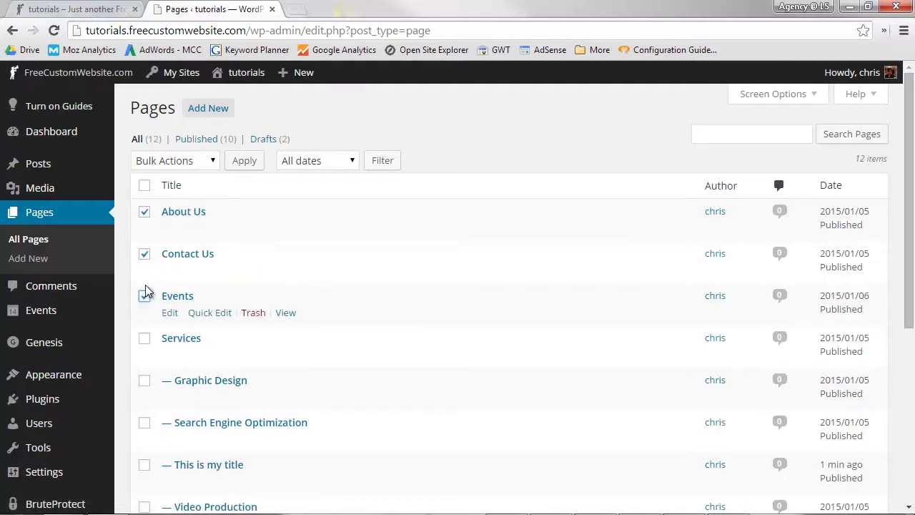
left_click(187, 161)
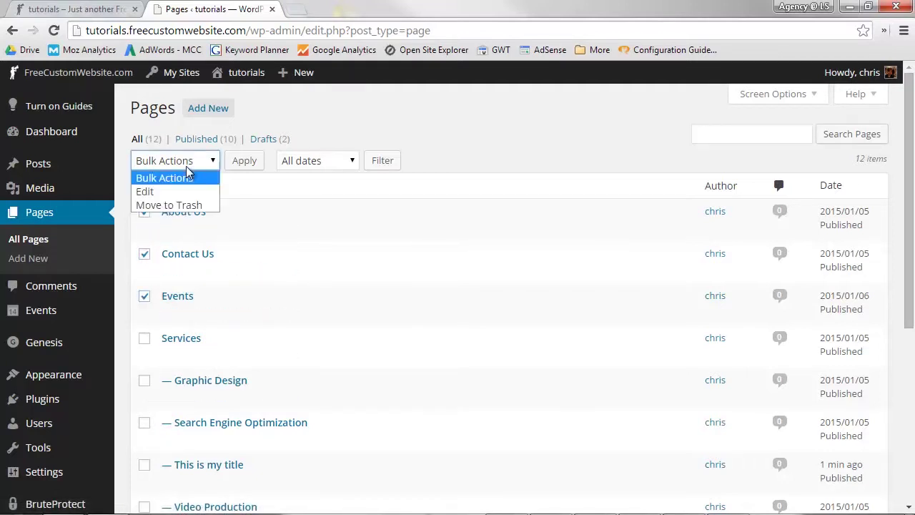
left_click(166, 206)
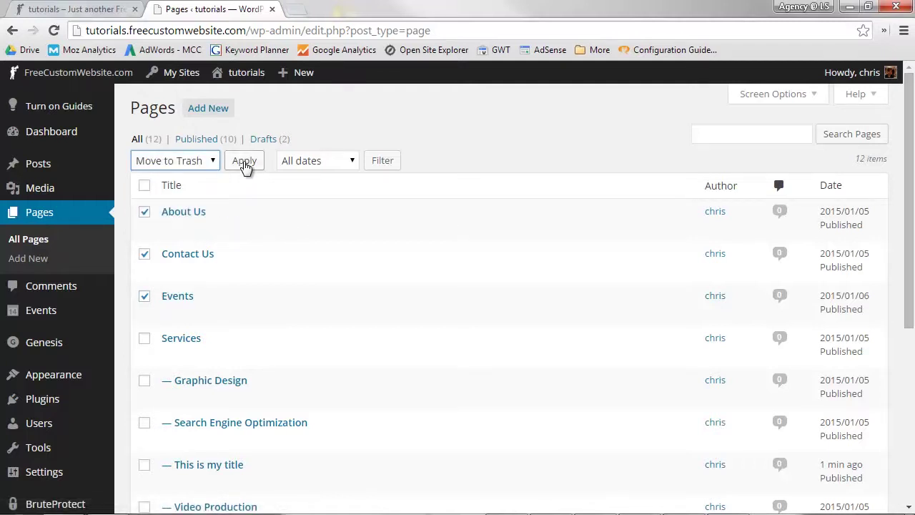
left_click(244, 161)
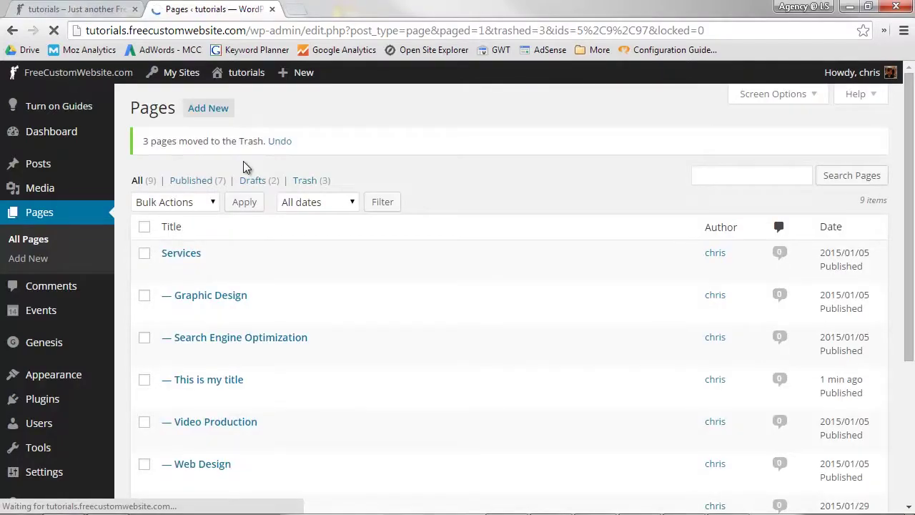